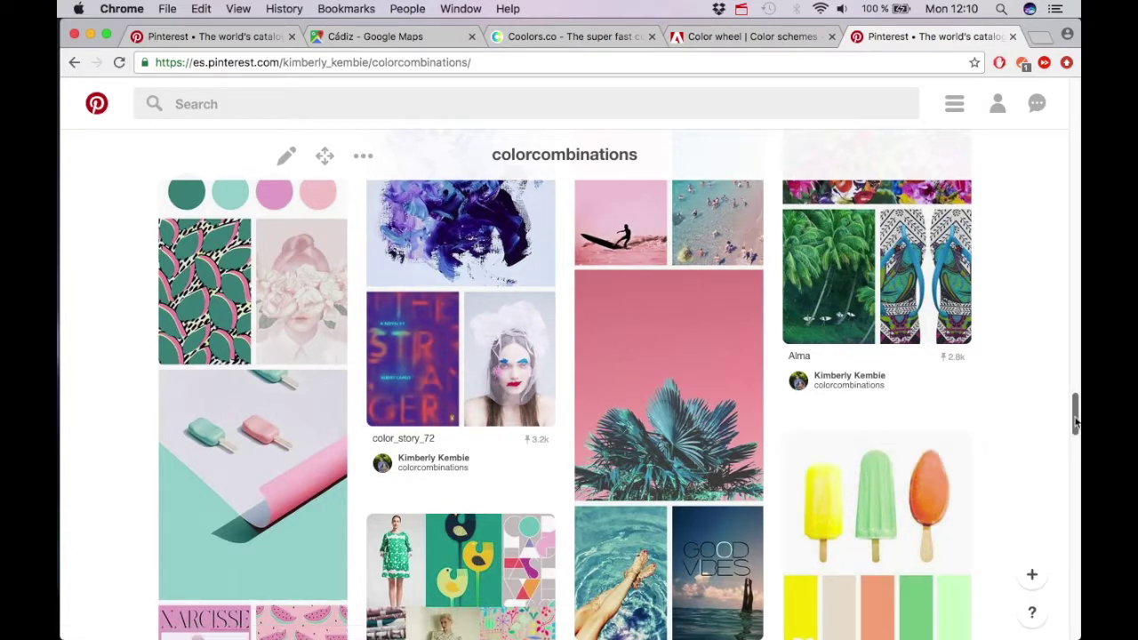
# Step: Scroll the board and open the blue, teal, green and purple palette pin
pyautogui.moveTo(1076, 417); pyautogui.dragTo(1076, 449)
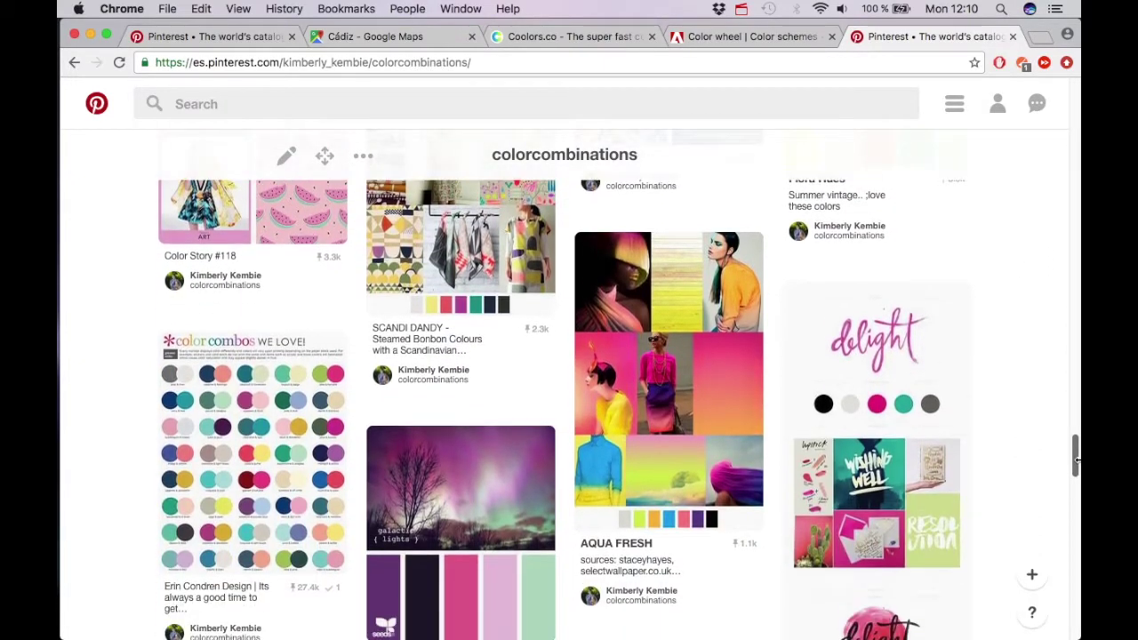
pyautogui.moveTo(1075, 449); pyautogui.dragTo(1074, 462)
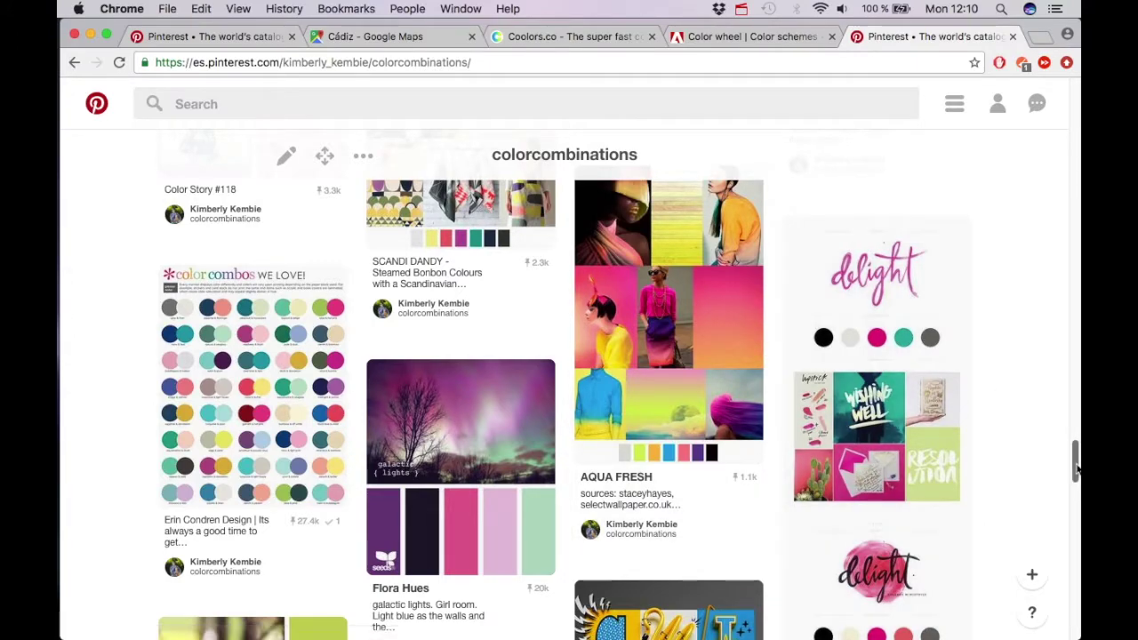
pyautogui.moveTo(1076, 460)
pyautogui.mouseDown()
pyautogui.moveTo(1075, 333)
pyautogui.moveTo(1074, 376)
pyautogui.mouseUp()
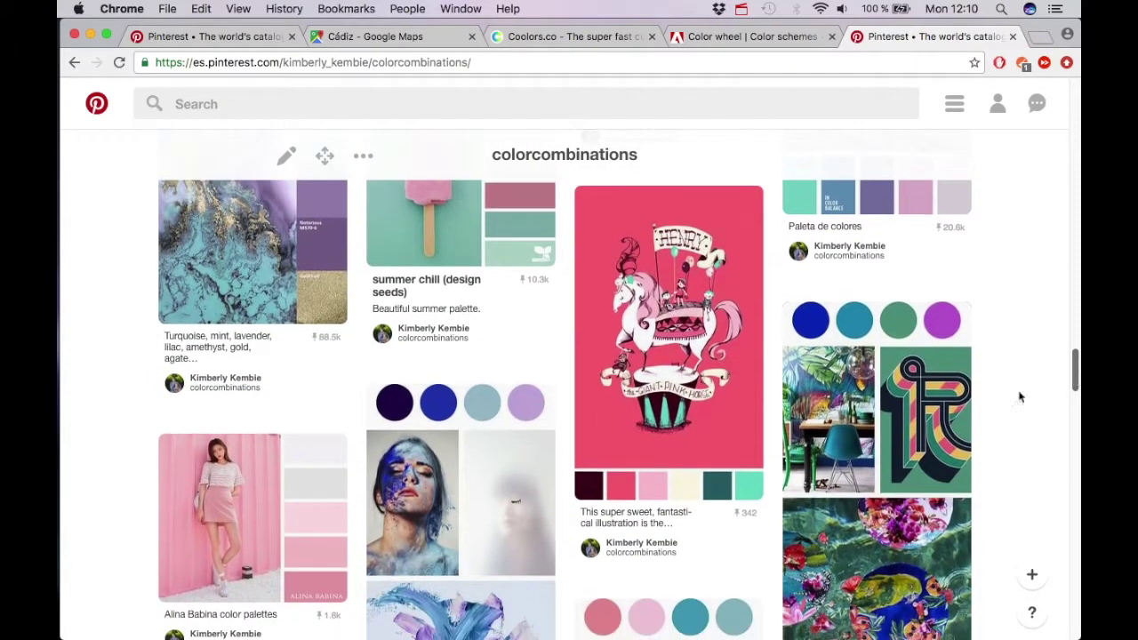
pyautogui.click(867, 449)
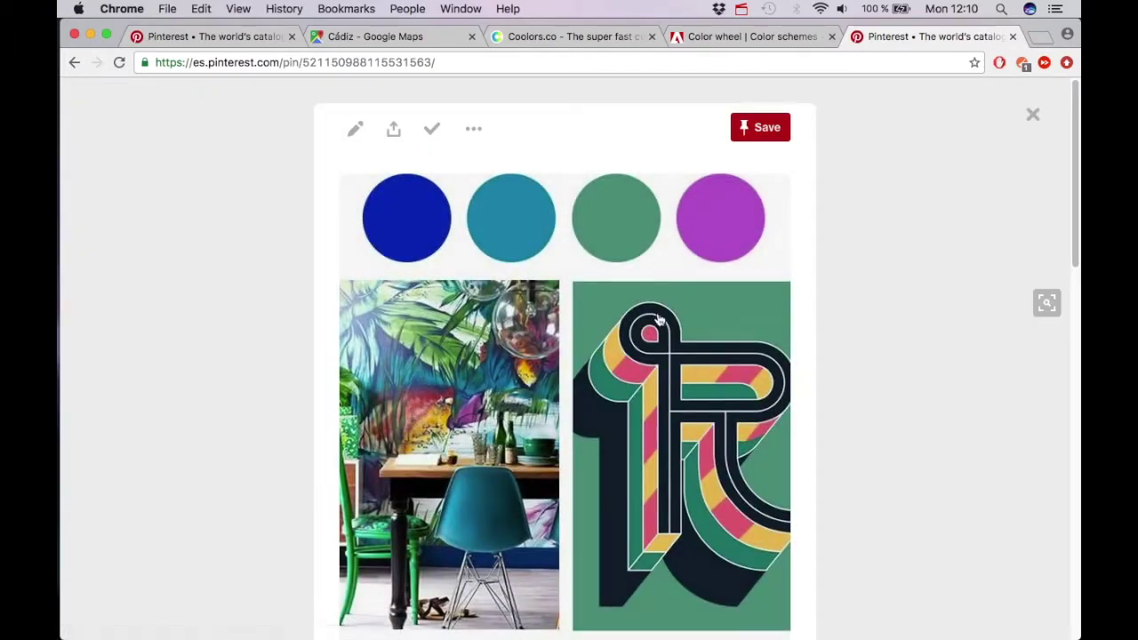
pyautogui.scroll(-5, 487, 372)
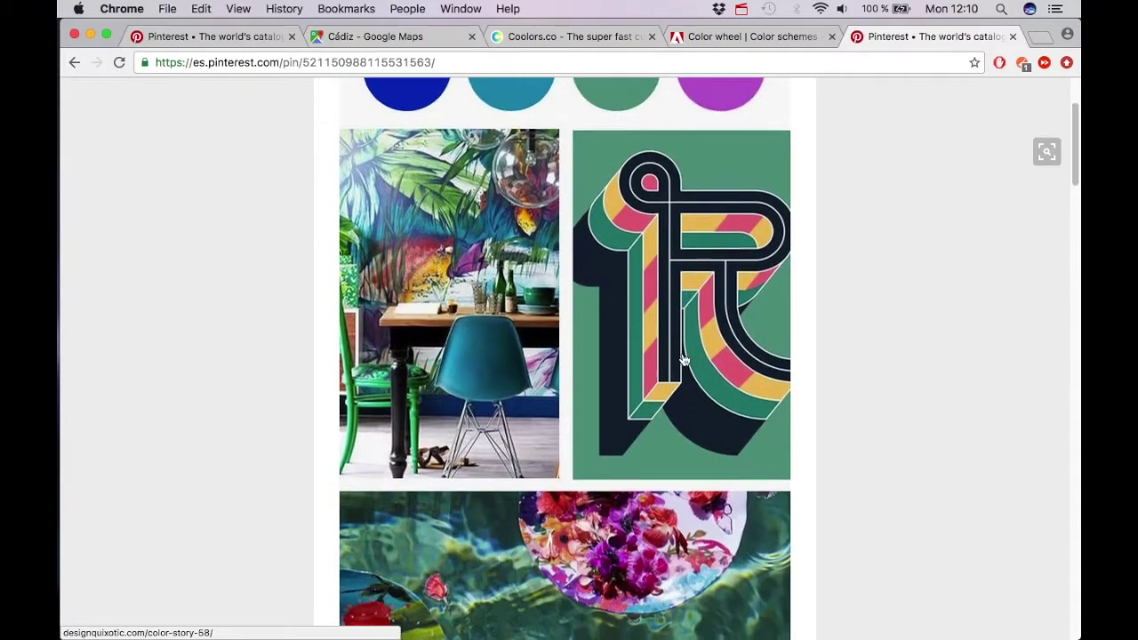
pyautogui.scroll(4, 391, 169)
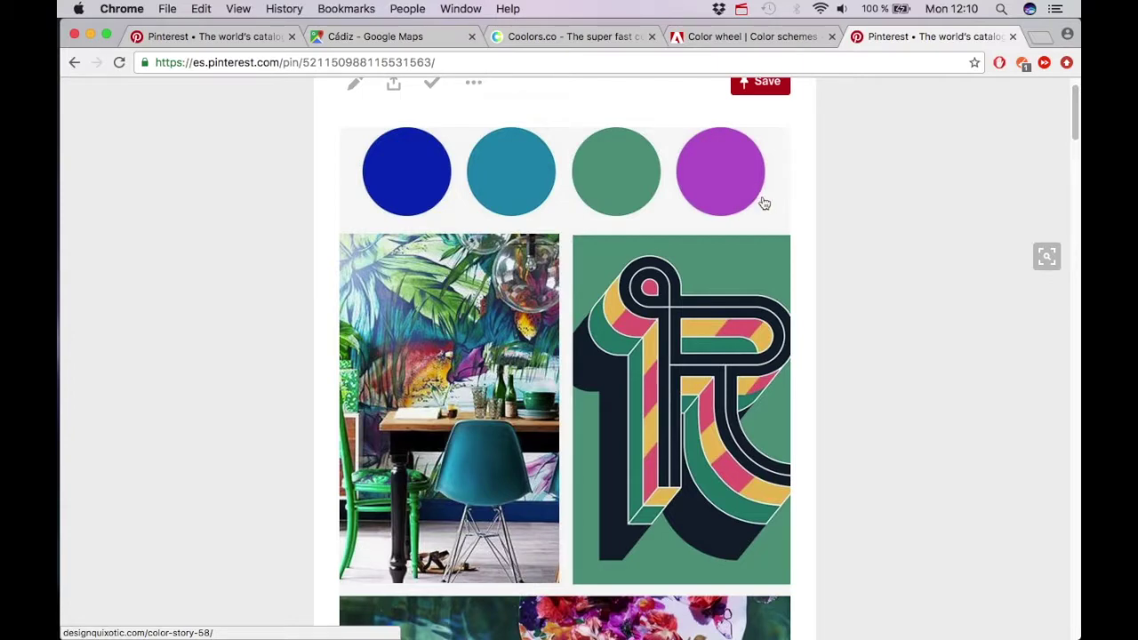
# Step: Browse through the pin's details, then close it to return to the board
pyautogui.scroll(-2, 673, 436)
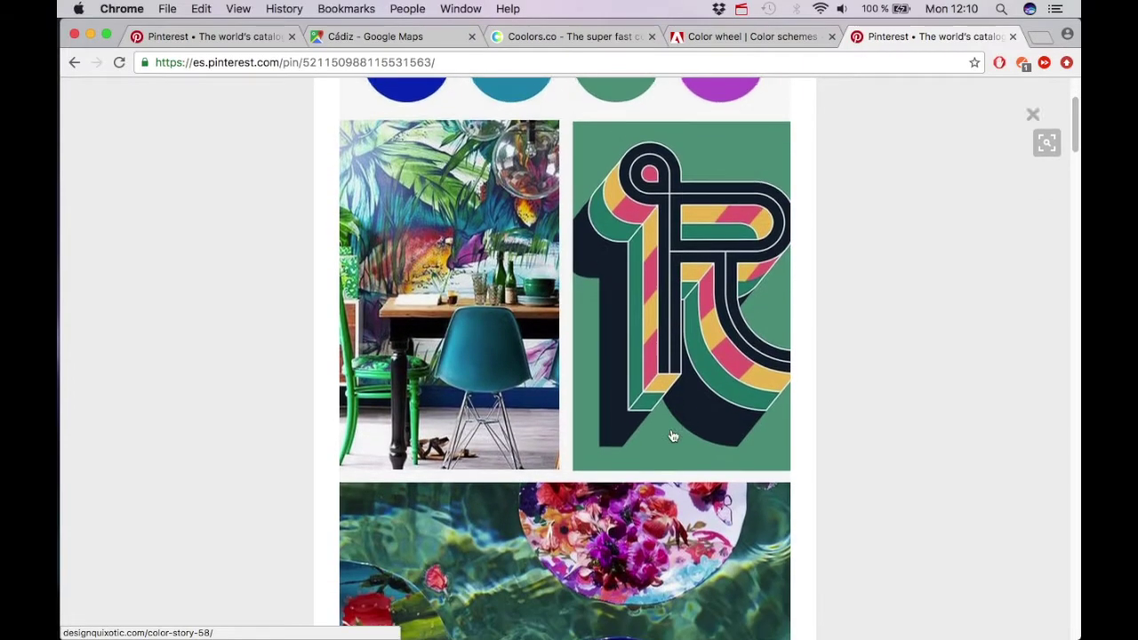
pyautogui.scroll(-5, 673, 436)
pyautogui.scroll(-5, 673, 436)
pyautogui.scroll(-2, 672, 436)
pyautogui.scroll(-5, 673, 436)
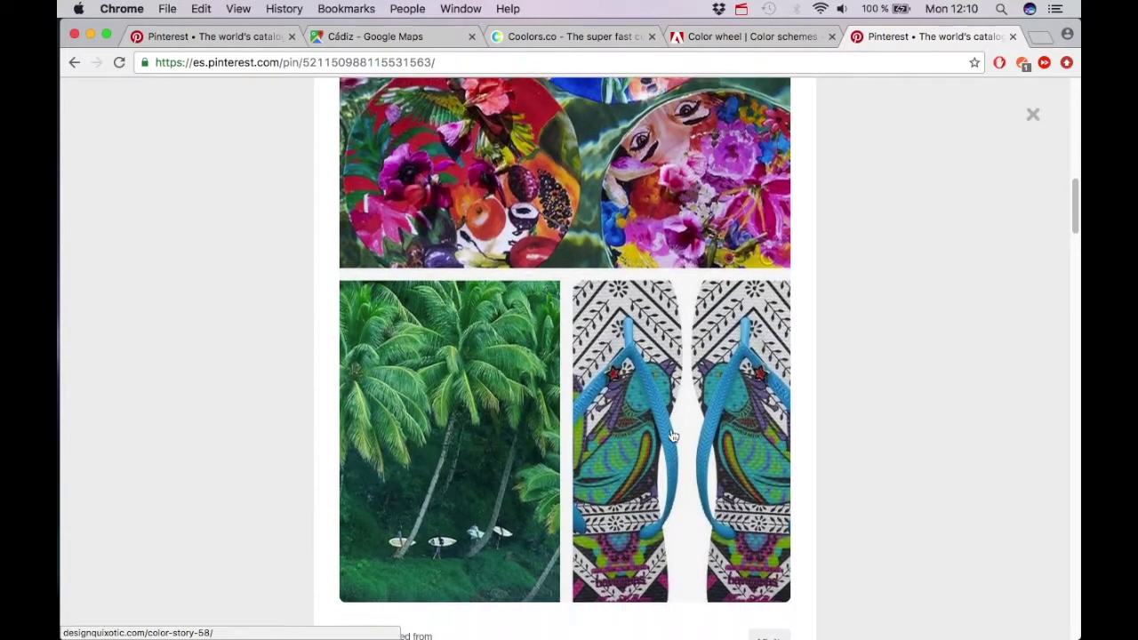
pyautogui.scroll(-2, 672, 436)
pyautogui.scroll(5, 685, 357)
pyautogui.scroll(3, 685, 356)
pyautogui.scroll(3, 686, 356)
pyautogui.scroll(3, 686, 356)
pyautogui.scroll(3, 685, 356)
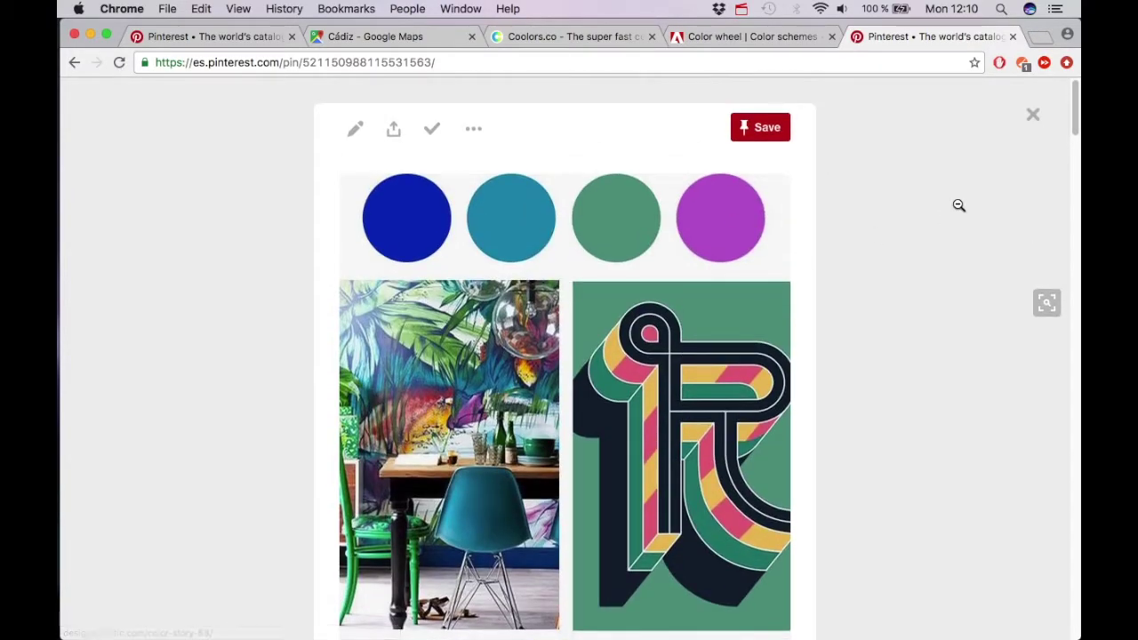
pyautogui.click(957, 204)
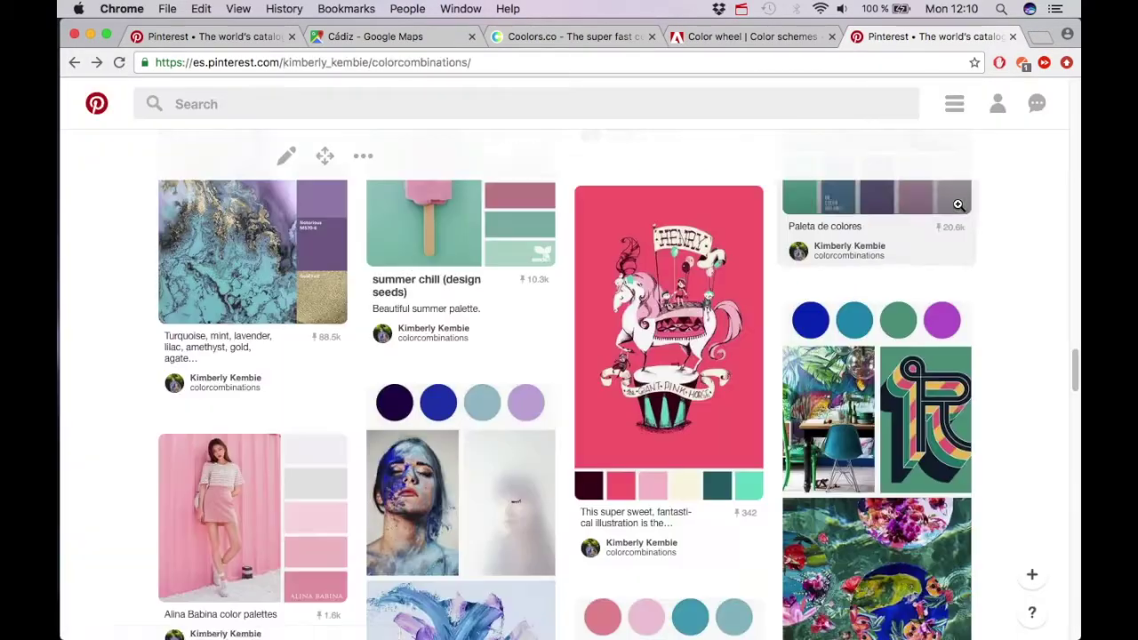
# Step: On the Adobe Color wheel, move the triad base to yellow and switch the rule to Monochromatic
pyautogui.click(776, 38)
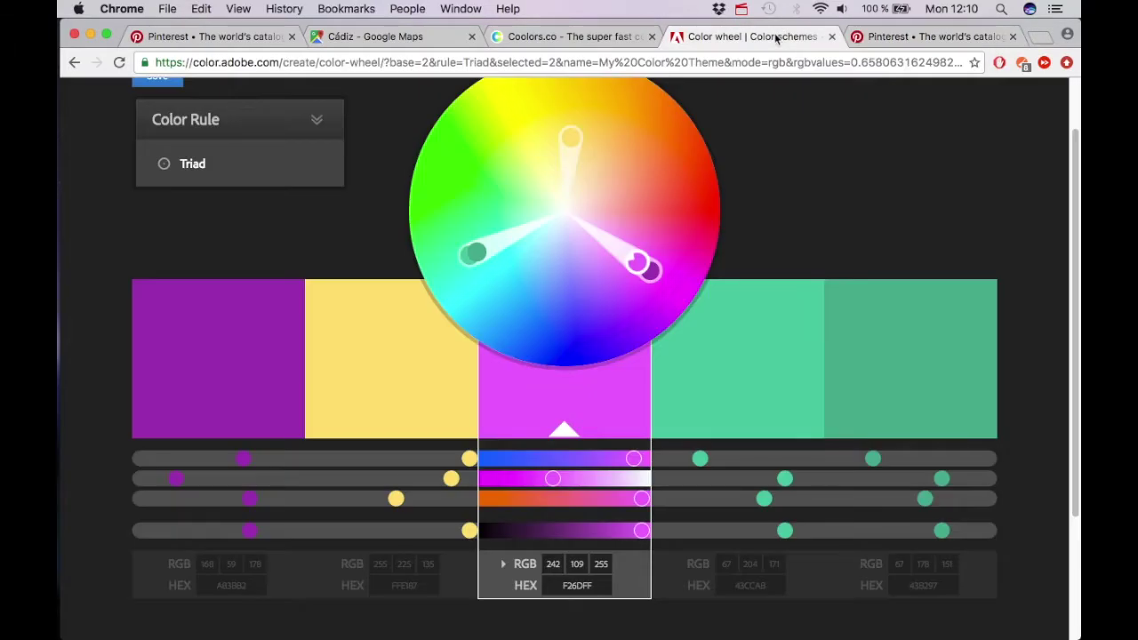
pyautogui.scroll(-1, 986, 216)
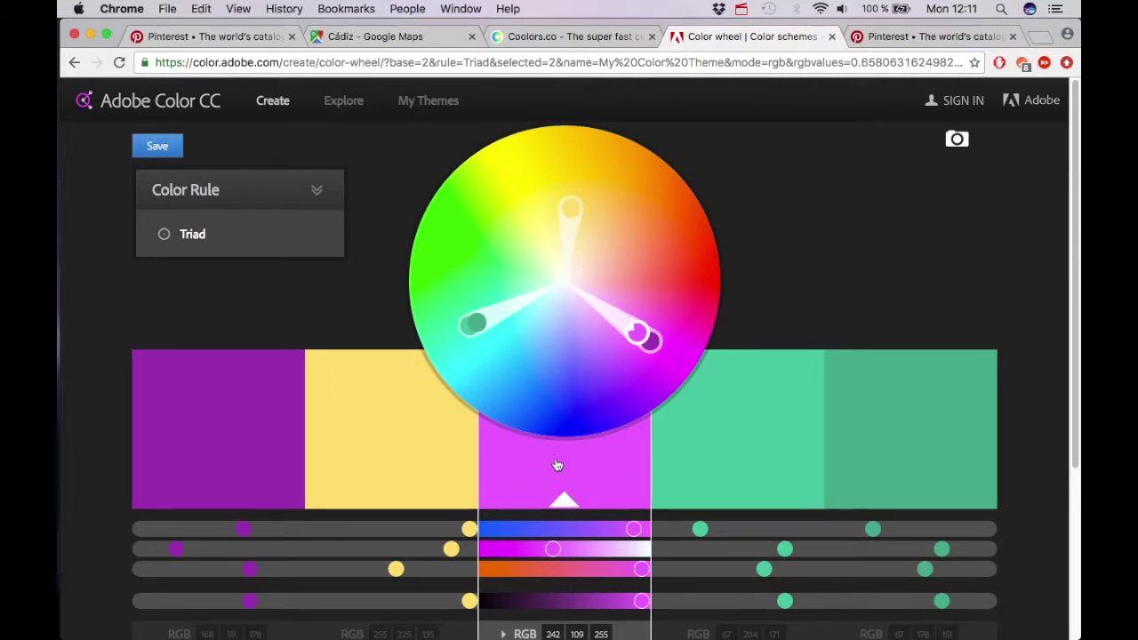
pyautogui.moveTo(637, 332)
pyautogui.mouseDown()
pyautogui.moveTo(589, 368)
pyautogui.moveTo(533, 381)
pyautogui.moveTo(502, 375)
pyautogui.moveTo(492, 356)
pyautogui.moveTo(511, 290)
pyautogui.moveTo(482, 255)
pyautogui.moveTo(490, 211)
pyautogui.moveTo(523, 166)
pyautogui.moveTo(538, 187)
pyautogui.moveTo(563, 176)
pyautogui.mouseUp()
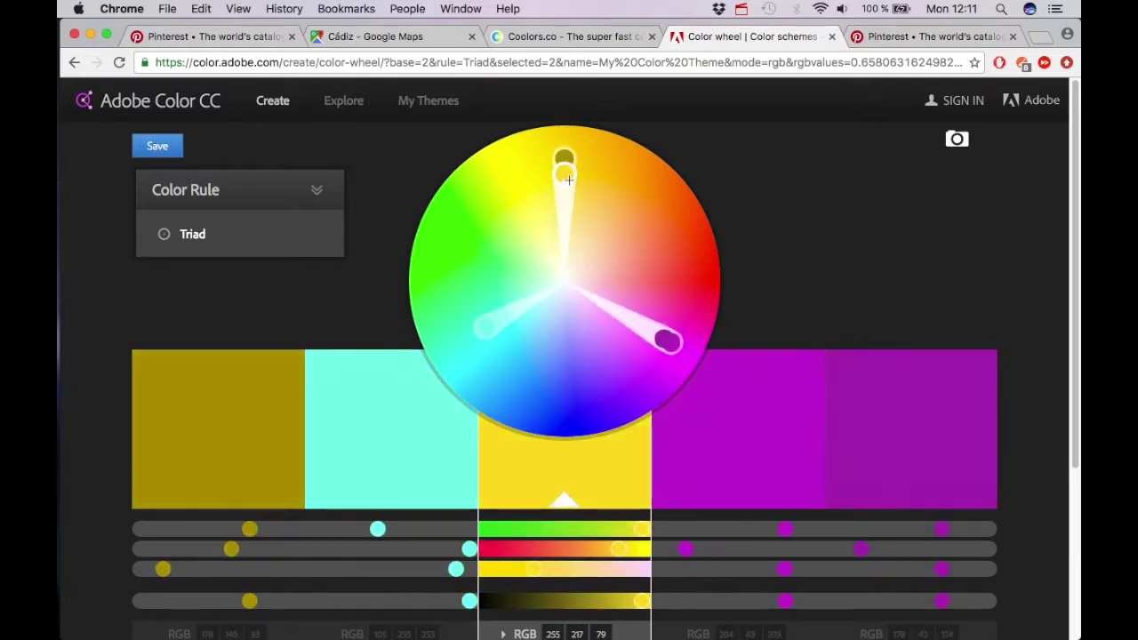
pyautogui.click(317, 246)
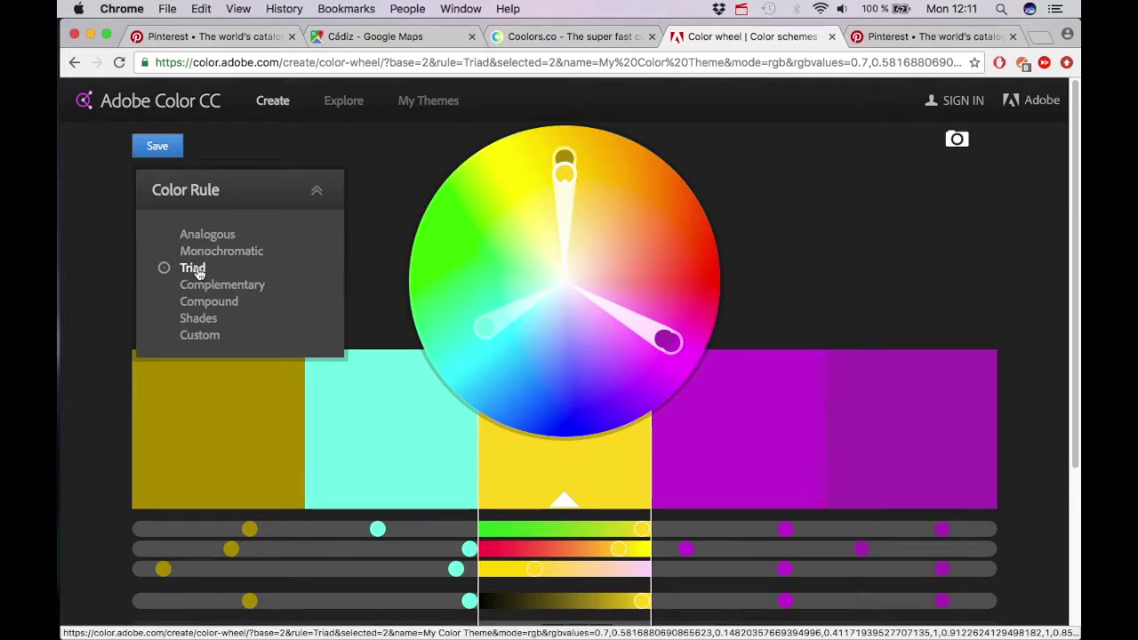
pyautogui.click(256, 253)
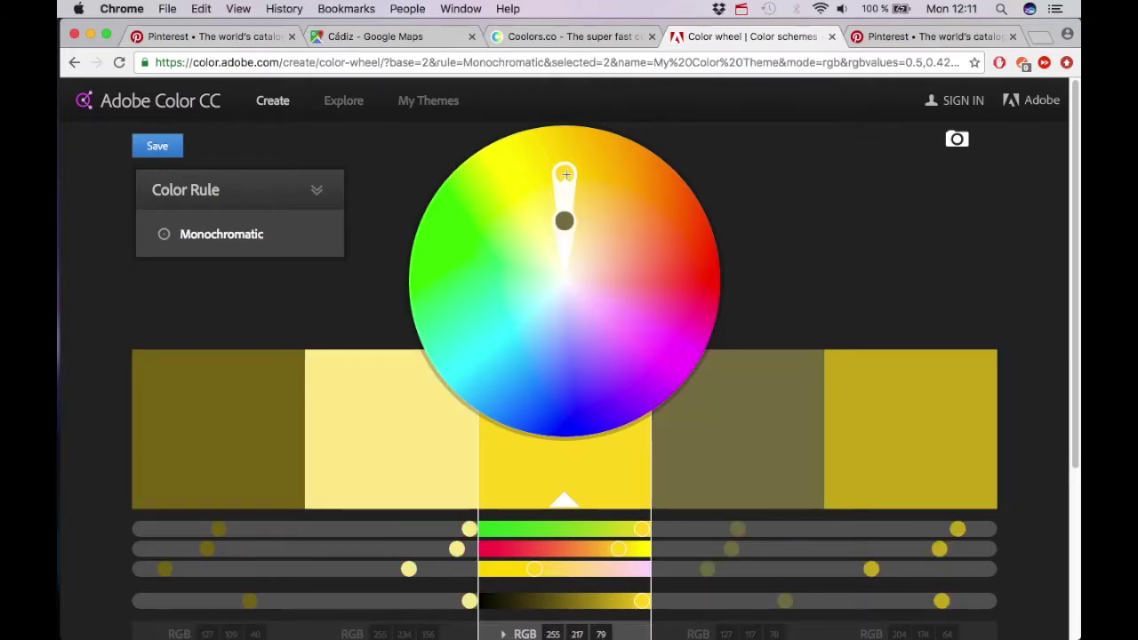
# Step: Shift the monochromatic base toward greenish yellow, reopen the rule list, then go to Coolors
pyautogui.moveTo(565, 175)
pyautogui.mouseDown()
pyautogui.moveTo(565, 310)
pyautogui.moveTo(604, 343)
pyautogui.moveTo(639, 267)
pyautogui.moveTo(513, 196)
pyautogui.mouseUp()
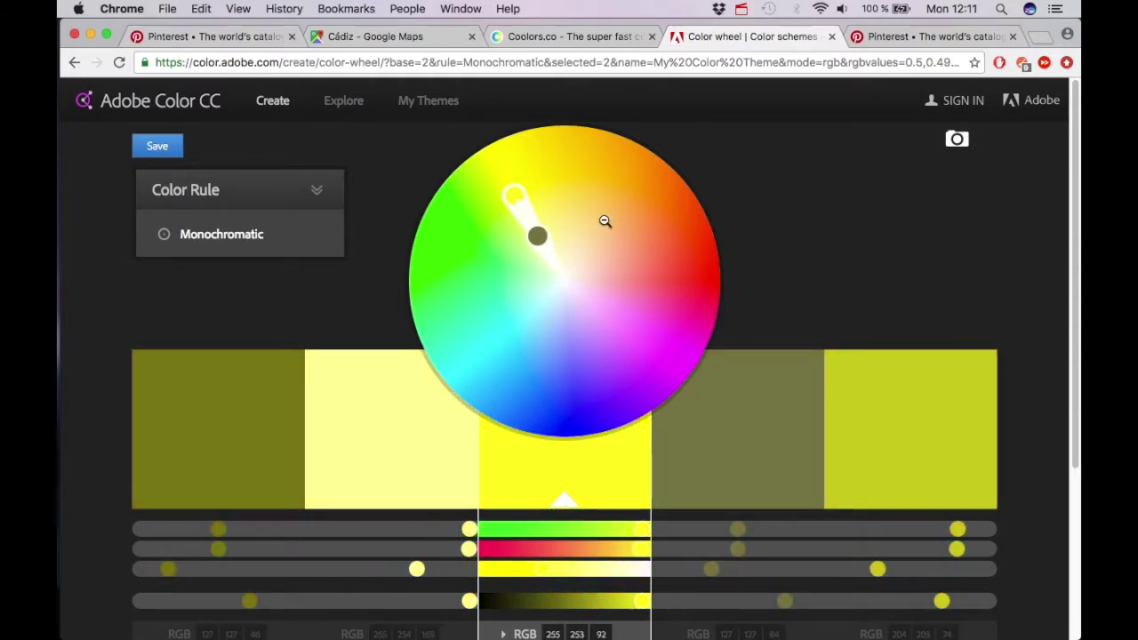
pyautogui.click(342, 185)
pyautogui.click(576, 36)
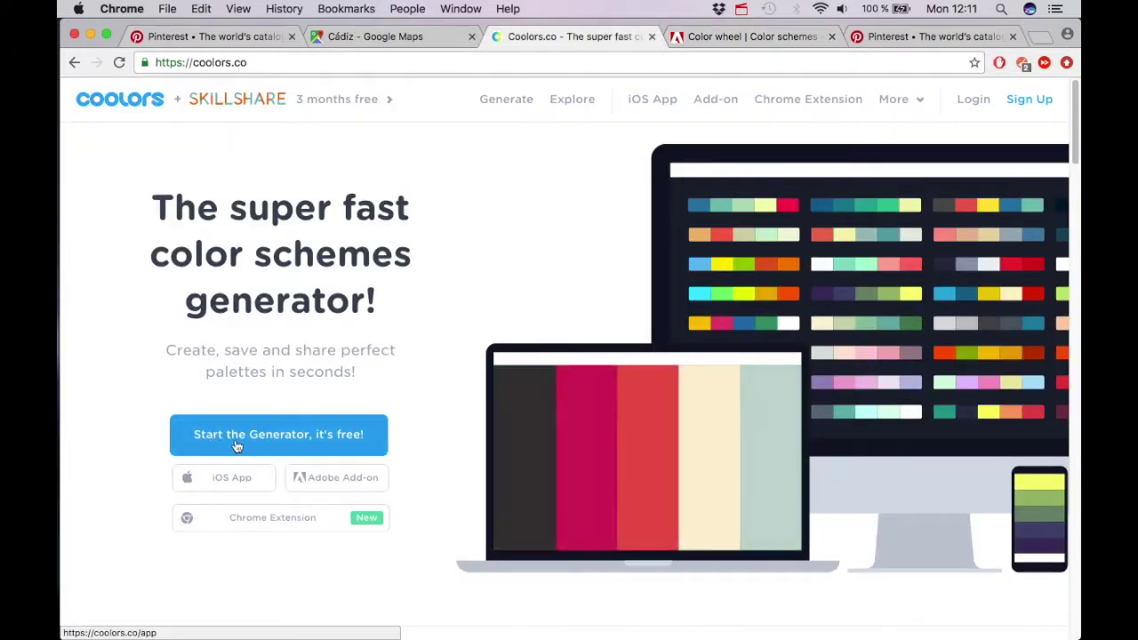
# Step: Launch the Coolors generator for a peach-to-myrtle-green palette and lock its middle colour
pyautogui.click(291, 439)
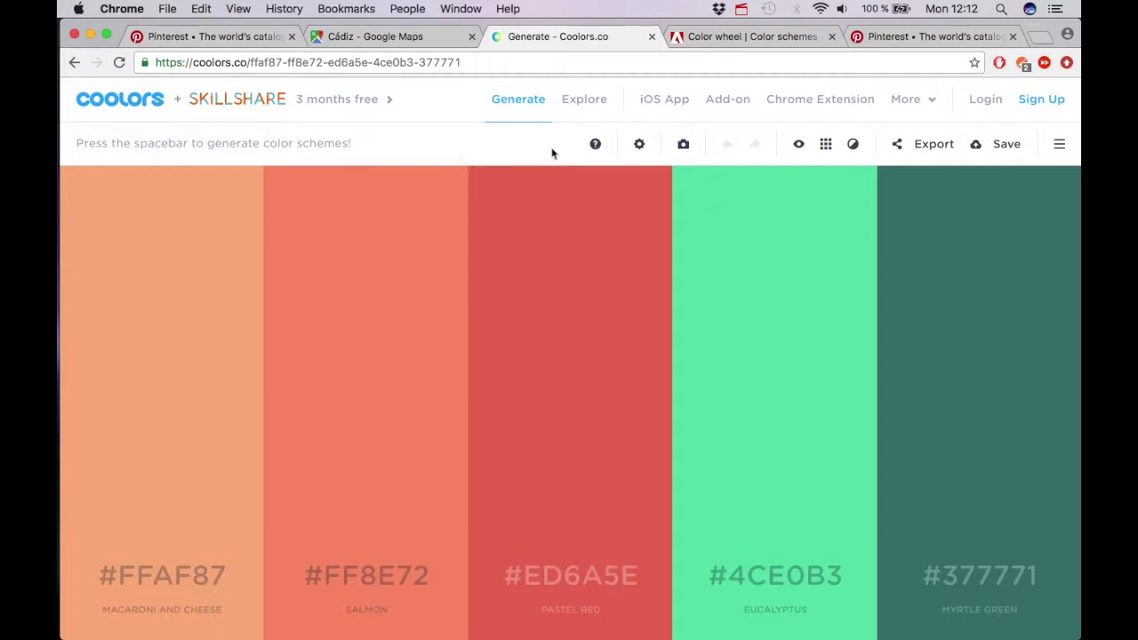
pyautogui.moveTo(580, 240)
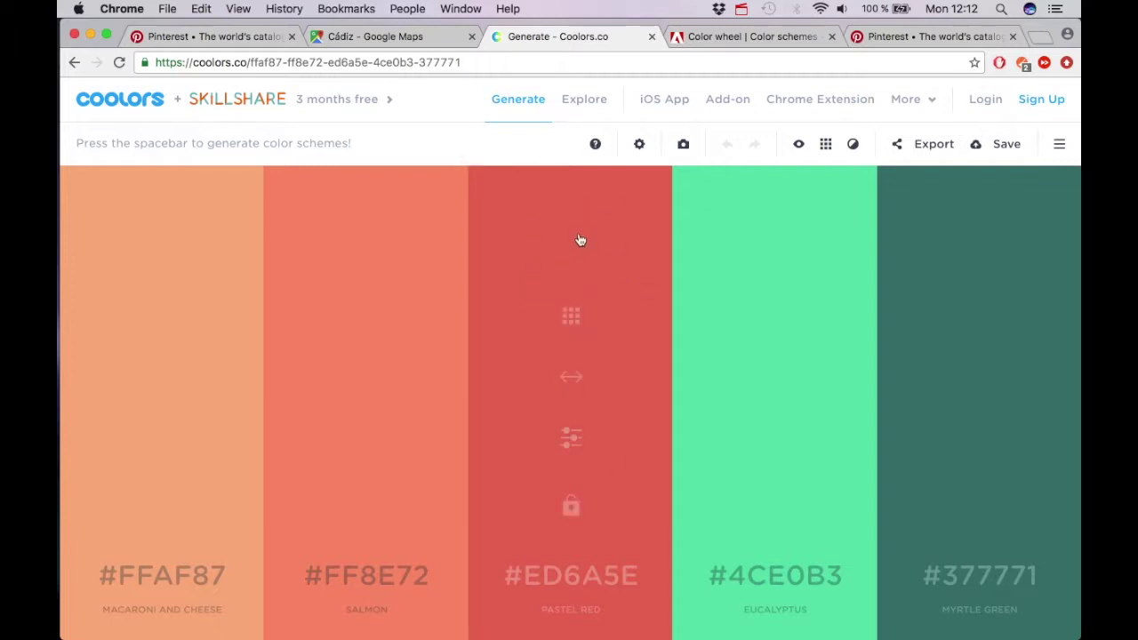
pyautogui.click(571, 505)
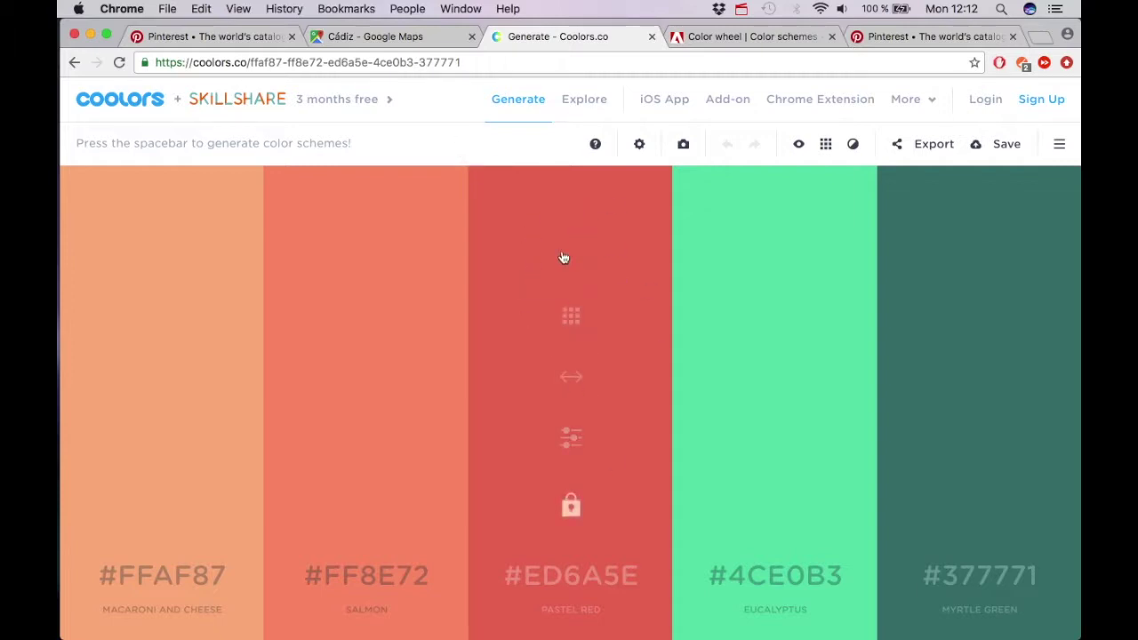
# Step: Adjust the middle colour's RGB sliders to make it turquoise #3CC2BE (Maximum Blue Green)
pyautogui.click(573, 440)
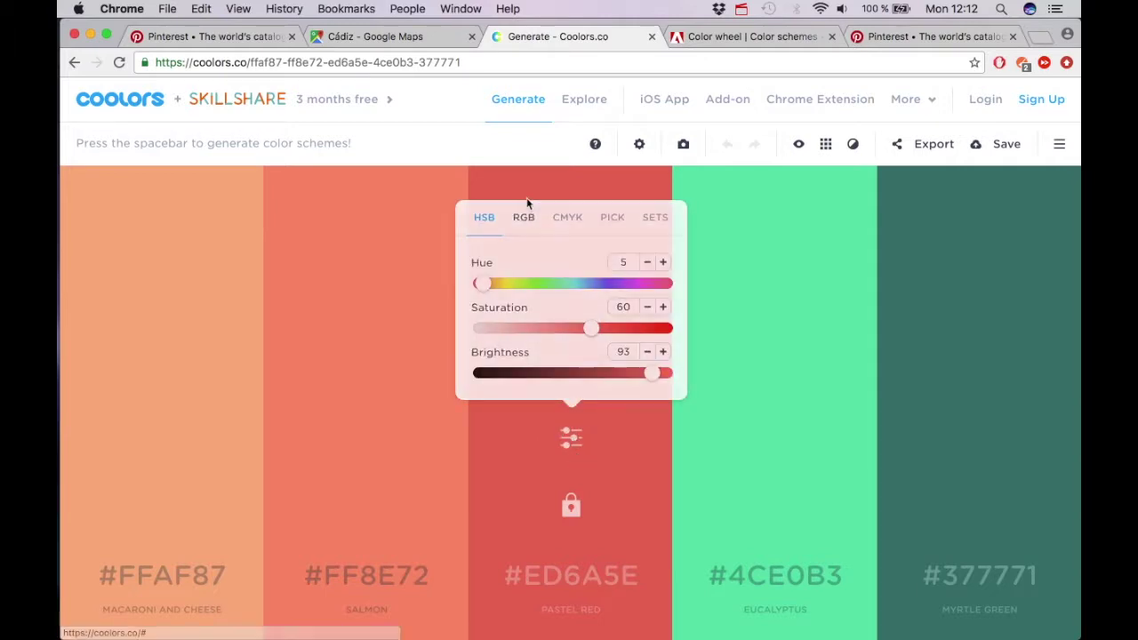
pyautogui.click(524, 219)
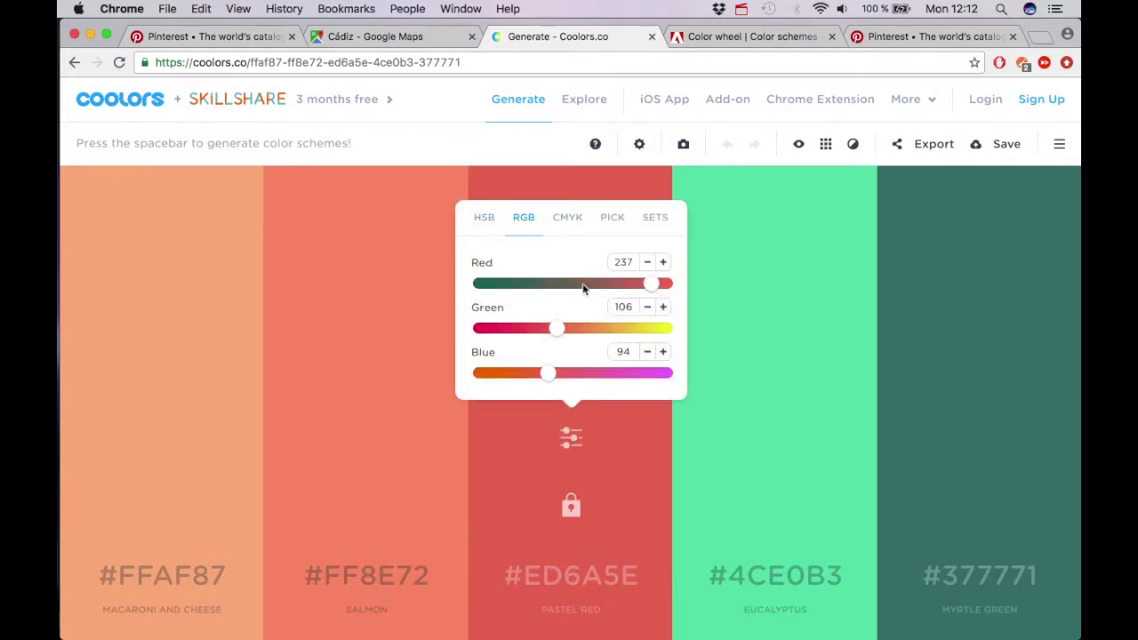
pyautogui.moveTo(650, 284); pyautogui.dragTo(523, 282)
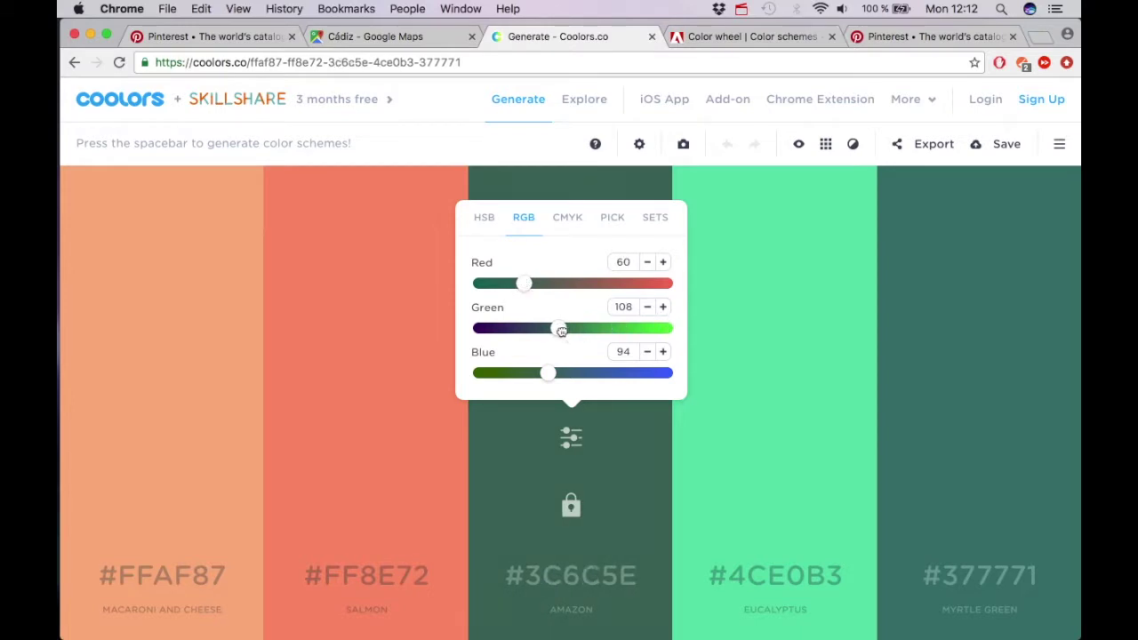
pyautogui.moveTo(557, 329); pyautogui.dragTo(621, 329)
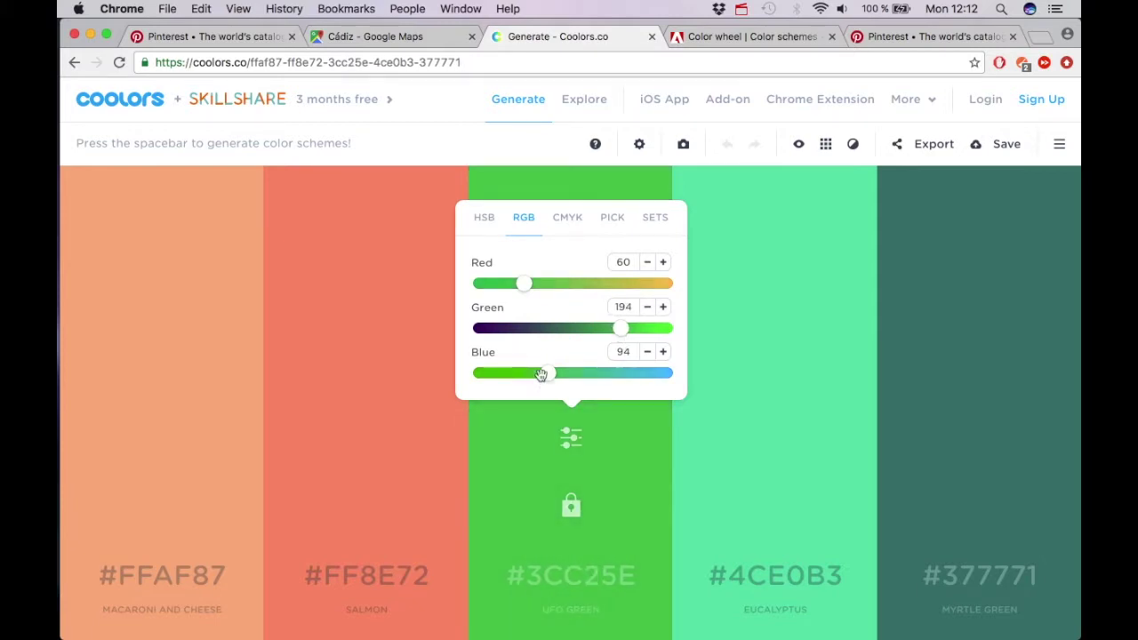
pyautogui.moveTo(541, 374)
pyautogui.mouseDown()
pyautogui.moveTo(610, 377)
pyautogui.moveTo(621, 388)
pyautogui.mouseUp()
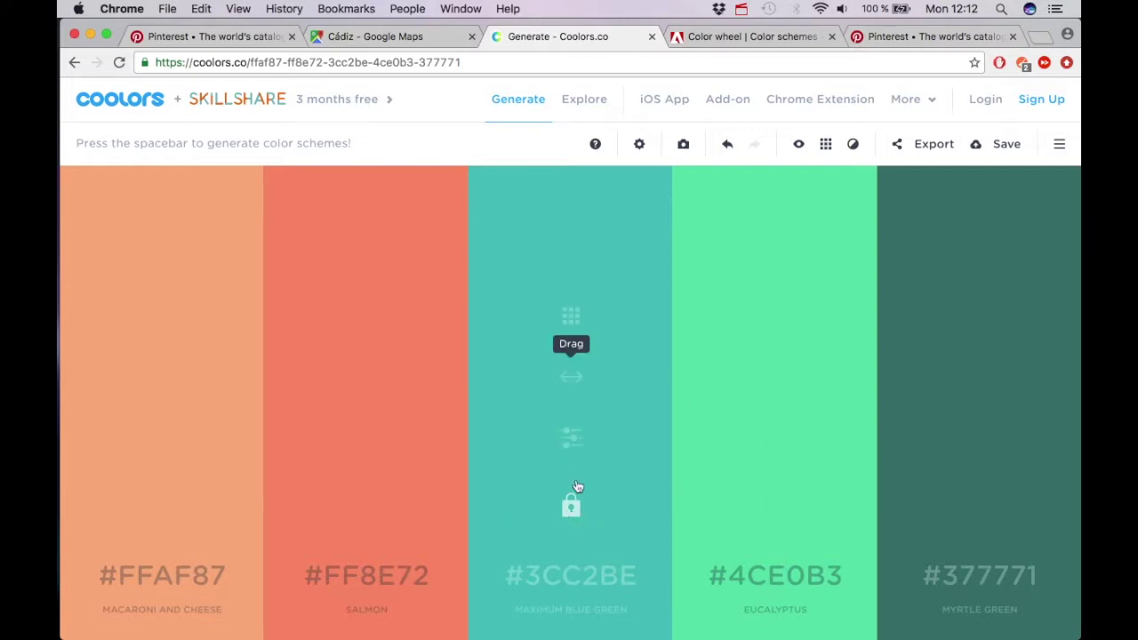
pyautogui.click(573, 511)
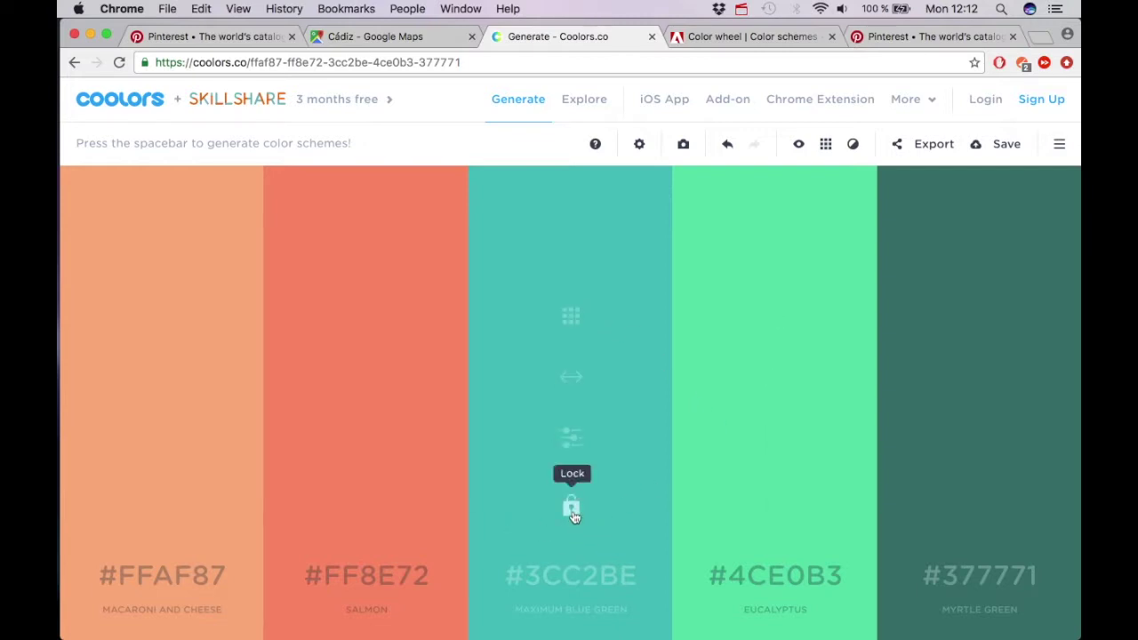
pyautogui.click(575, 509)
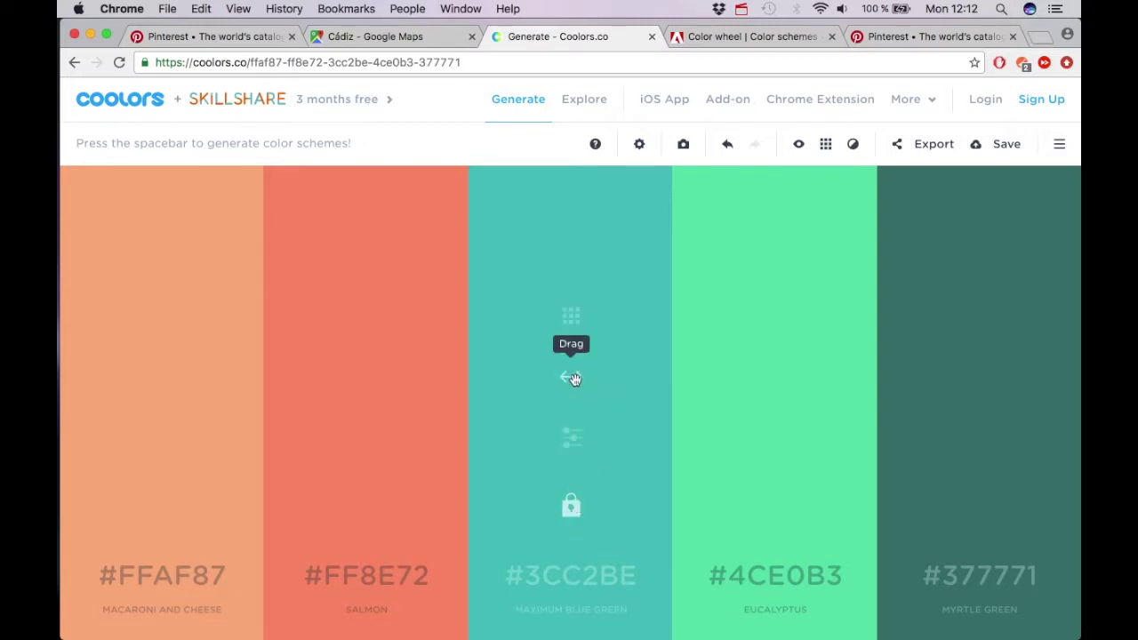
pyautogui.click(573, 322)
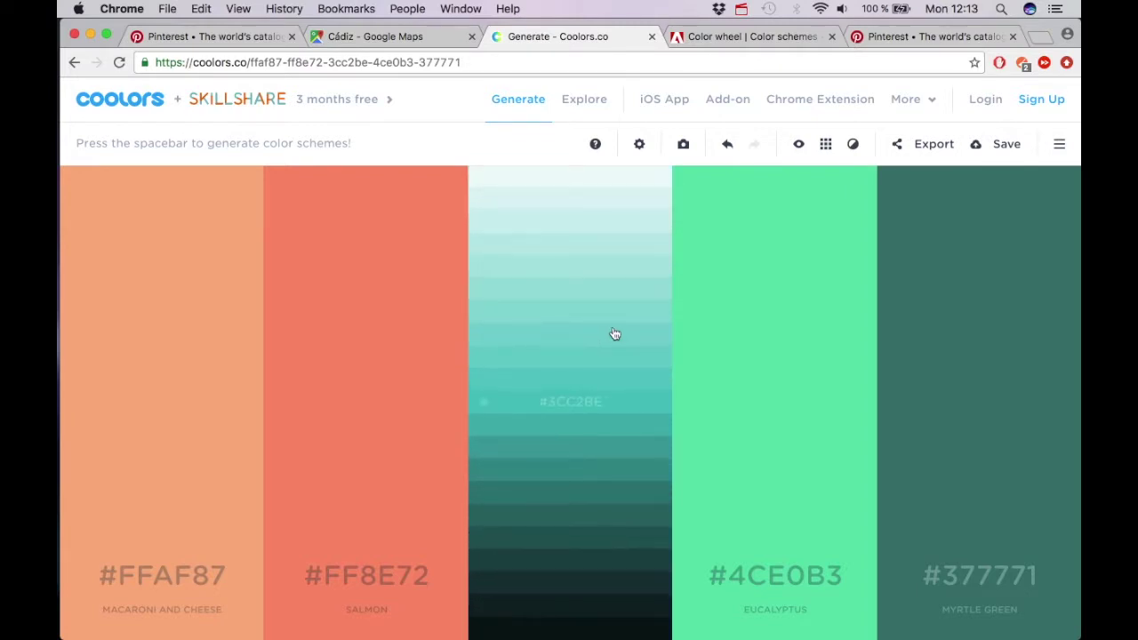
pyautogui.click(513, 406)
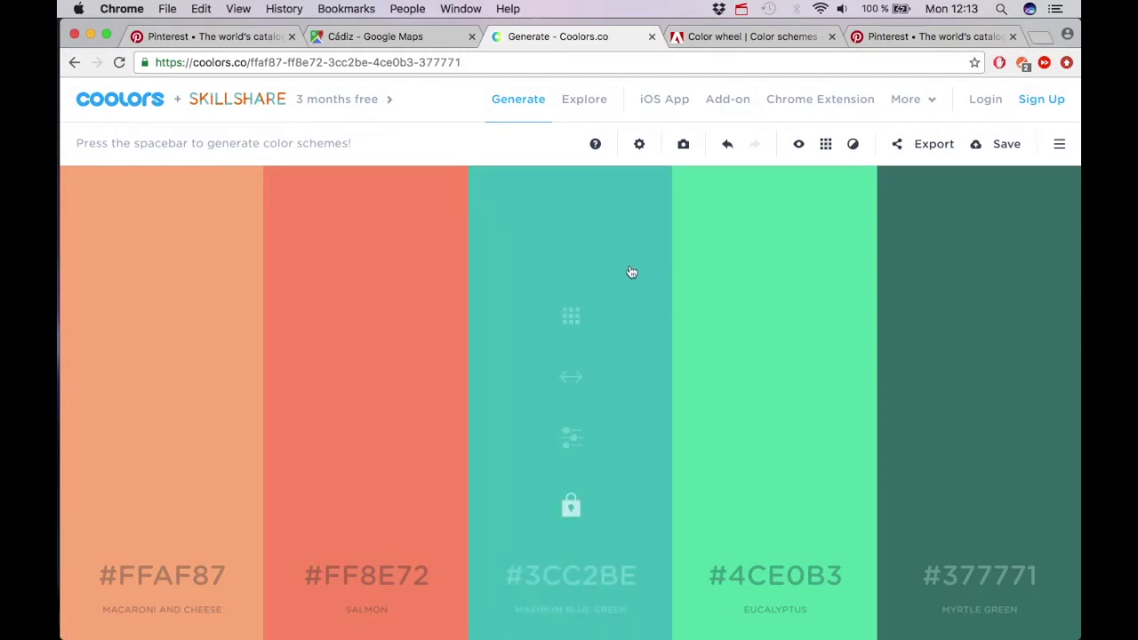
pyautogui.press('space')
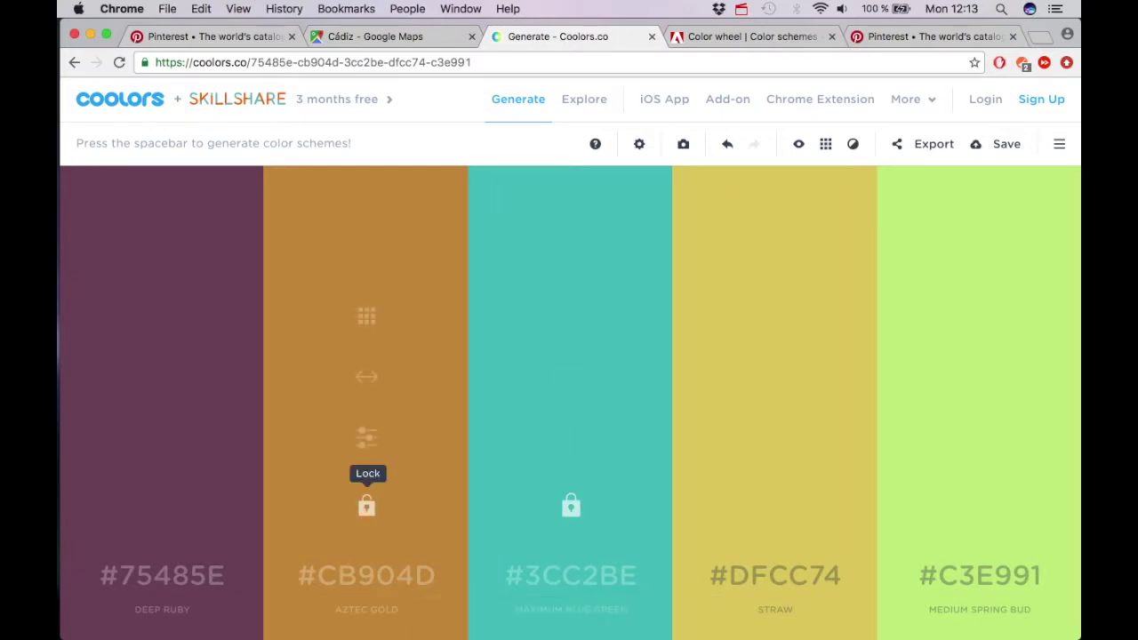
# Step: Regenerate, lock the orange #ED9B40 swatch, and regenerate the unlocked colours twice more
pyautogui.press('space')
pyautogui.press('space')
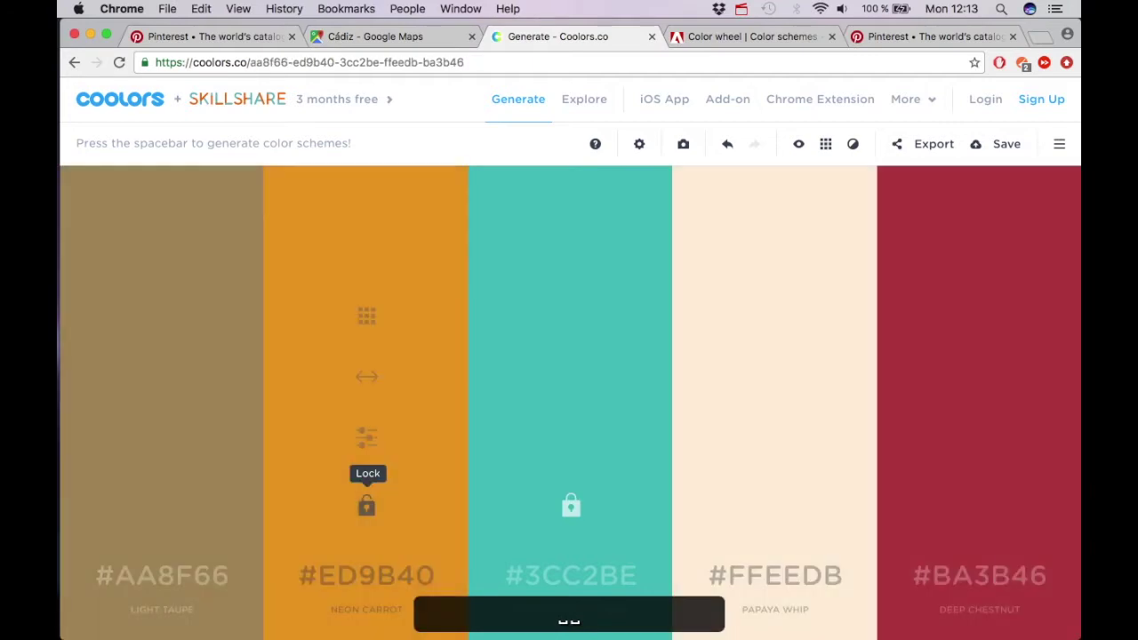
pyautogui.click(366, 506)
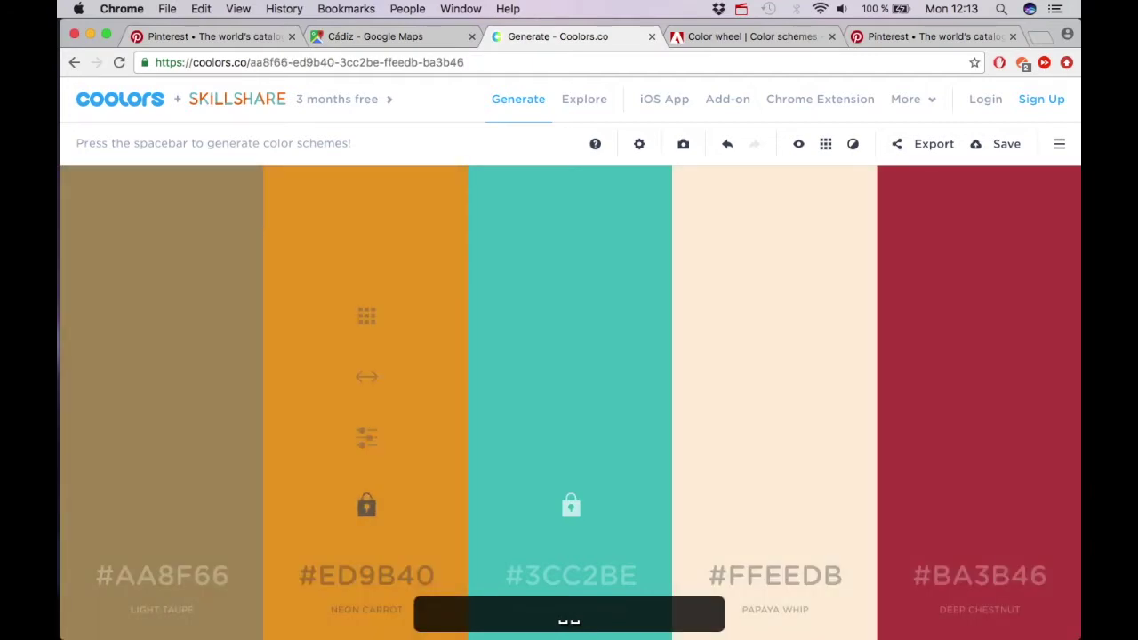
pyautogui.press('space')
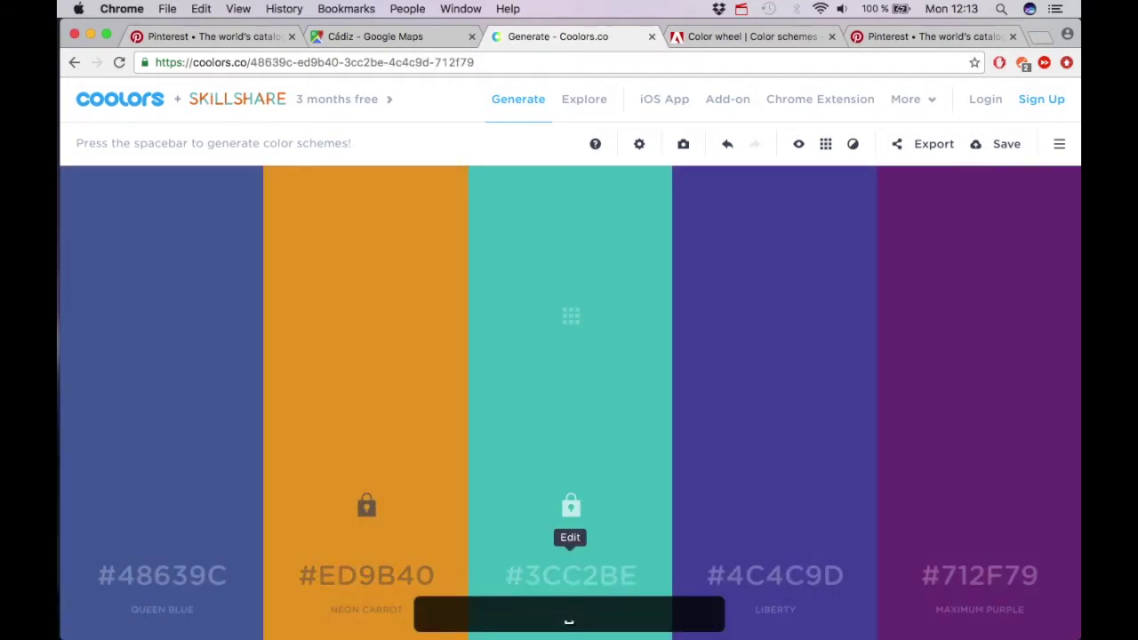
pyautogui.press('space')
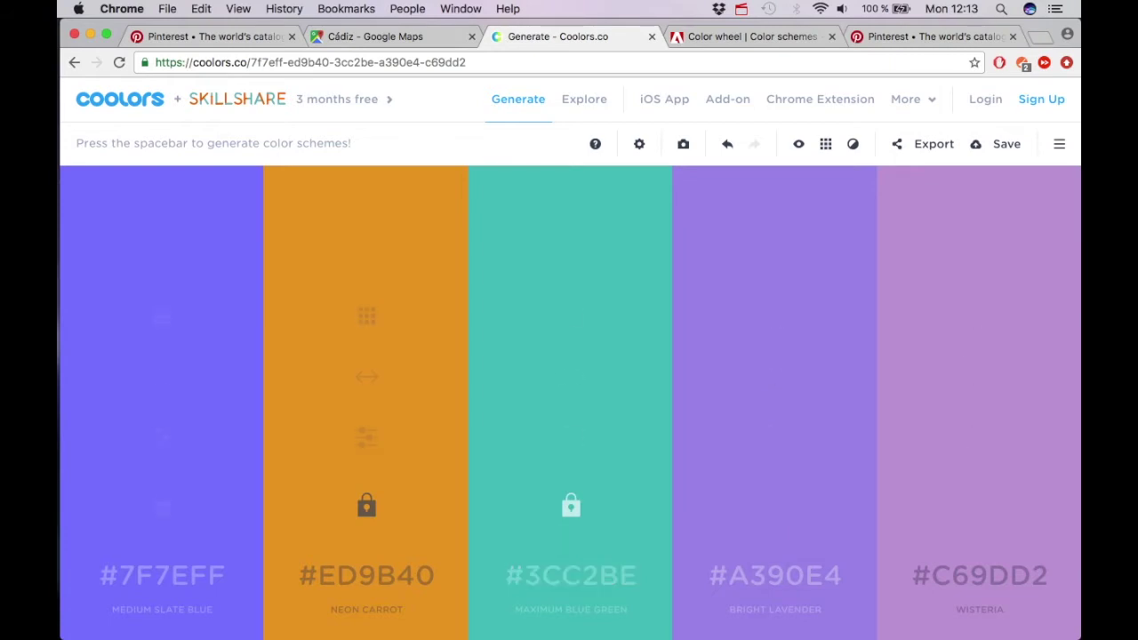
# Step: Turn on alternative shades so each palette colour shows a light-to-dark ramp
pyautogui.click(826, 149)
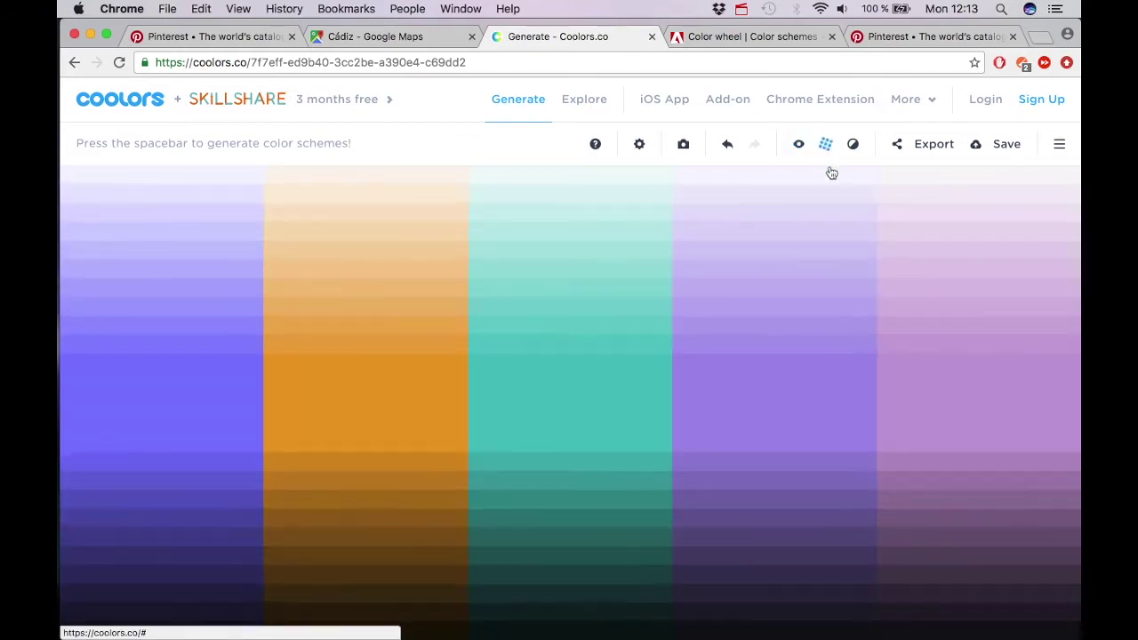